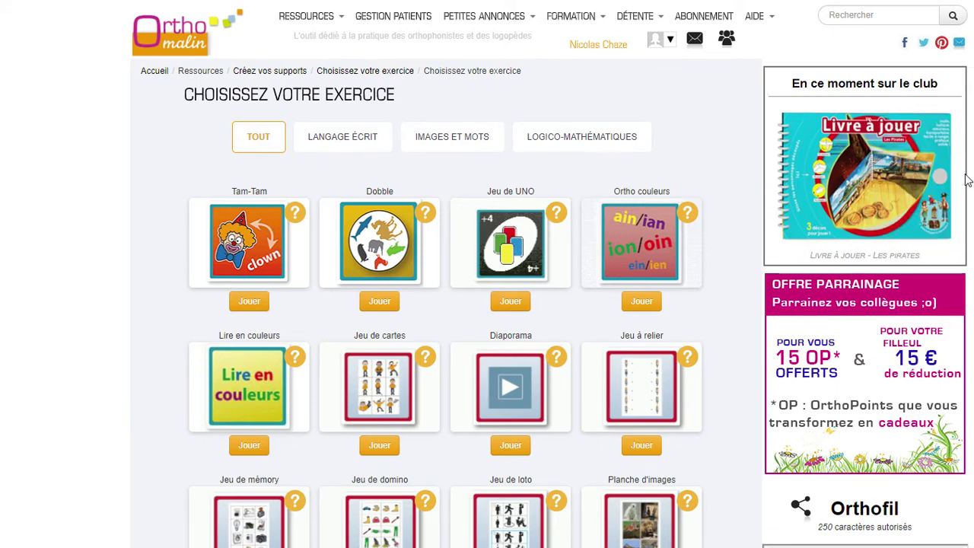
Open the Lire en couleurs exercise and try colouring by consonants/vowels, then by syllables marked with a hyphen (par un tiret)
{"action": "left_click", "coordinate": [254, 449]}
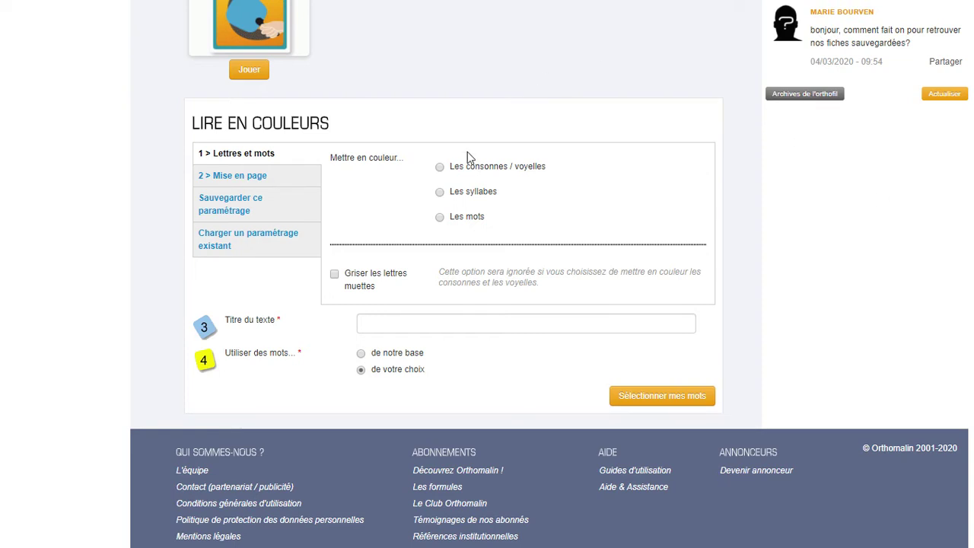
{"action": "left_click", "coordinate": [439, 167]}
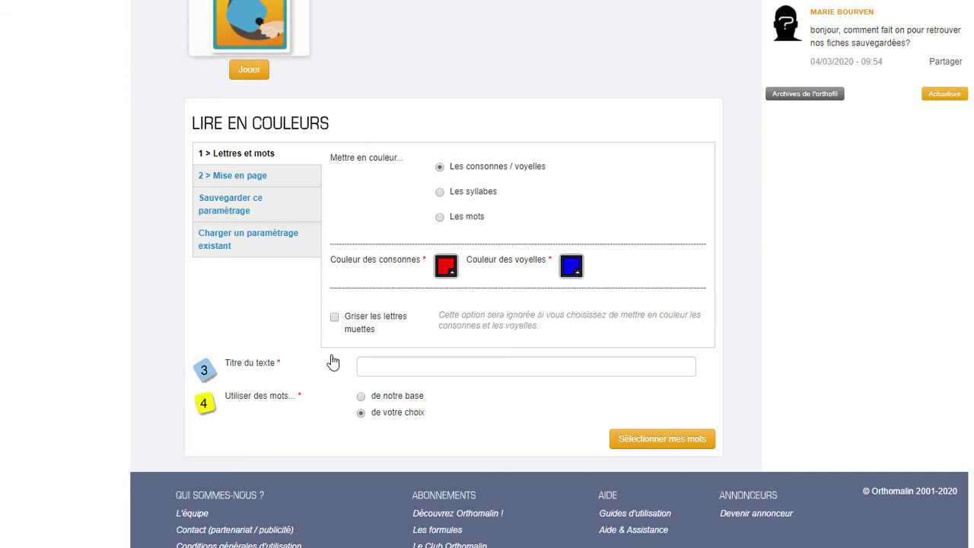
{"action": "left_click", "coordinate": [440, 194]}
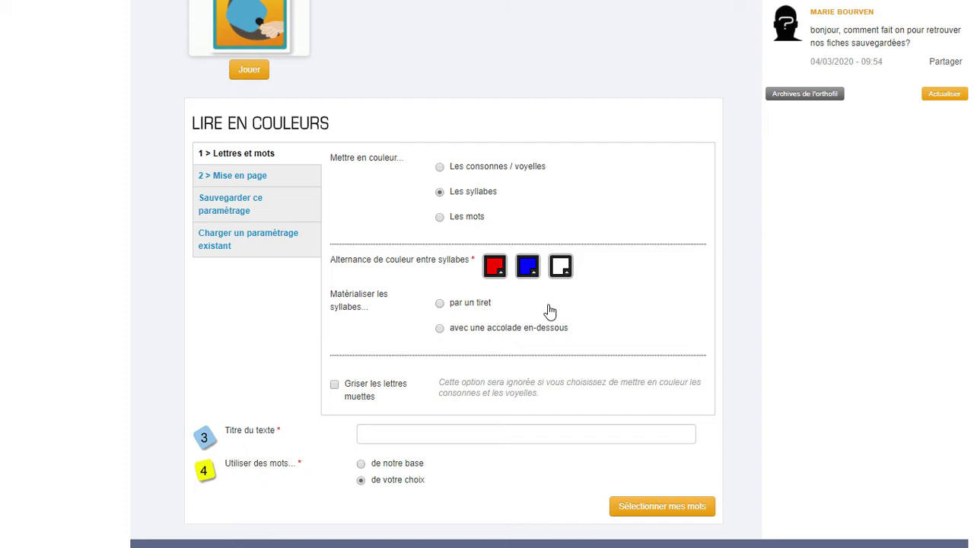
{"action": "left_click", "coordinate": [439, 304]}
Set the colouring to alternate between words (Les mots) and grey out the silent letters
{"action": "left_click", "coordinate": [461, 220]}
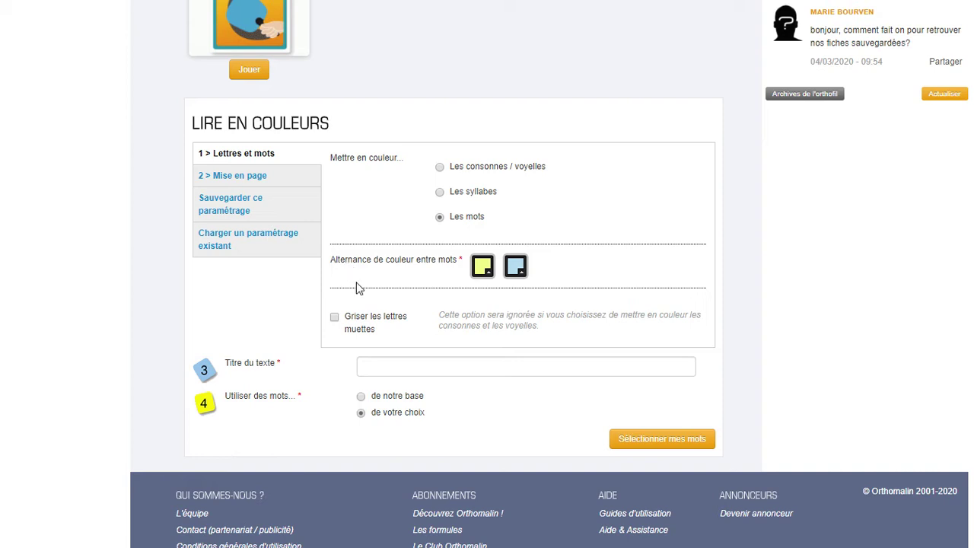
{"action": "left_click", "coordinate": [335, 320]}
In the page layout settings, set the word spacing to 1em and the line spacing to 1.5 lignes
{"action": "left_click", "coordinate": [221, 179]}
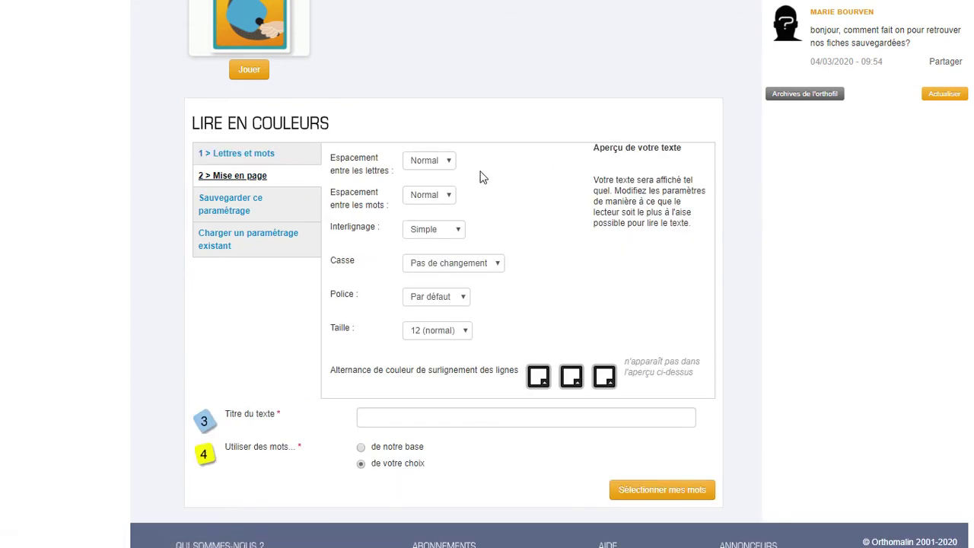
{"action": "left_click", "coordinate": [453, 161]}
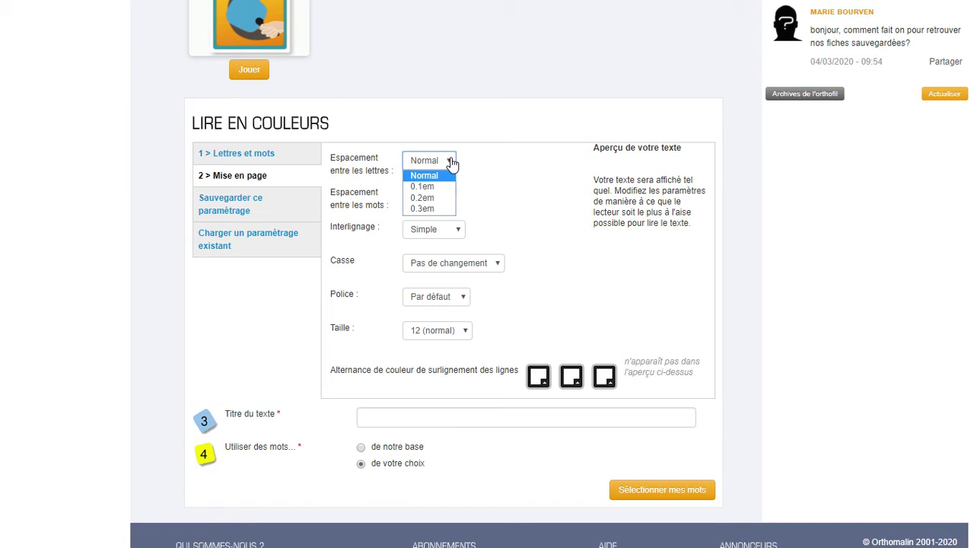
{"action": "left_click", "coordinate": [503, 197]}
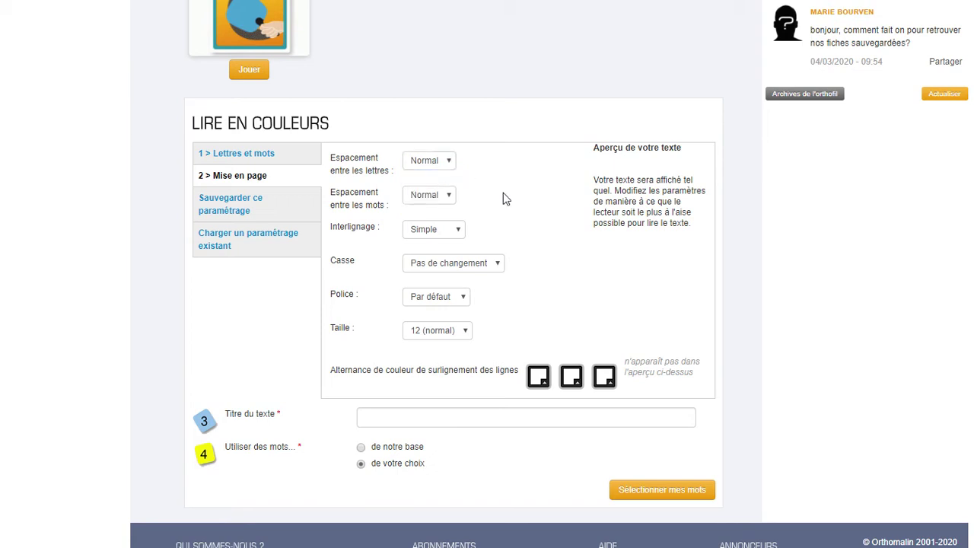
{"action": "left_click", "coordinate": [450, 198]}
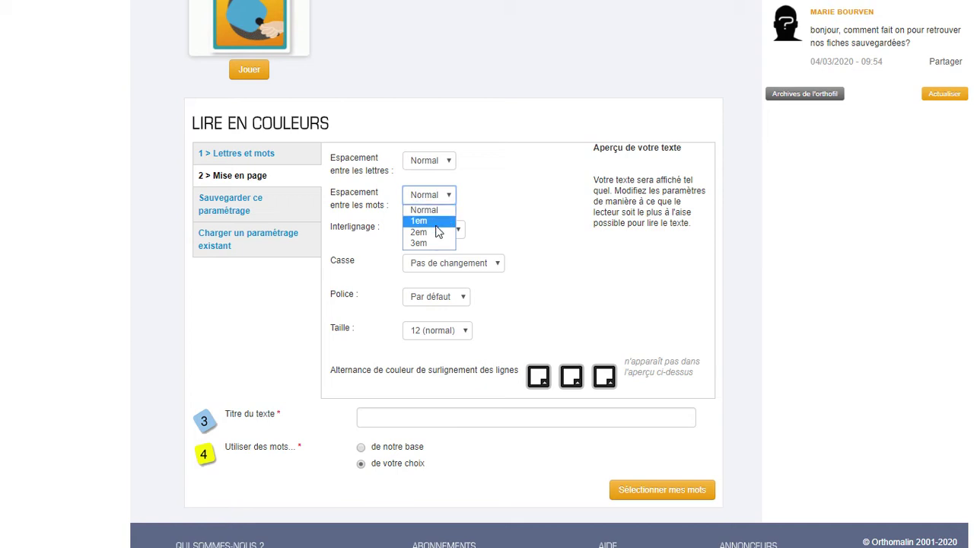
{"action": "left_click", "coordinate": [440, 220]}
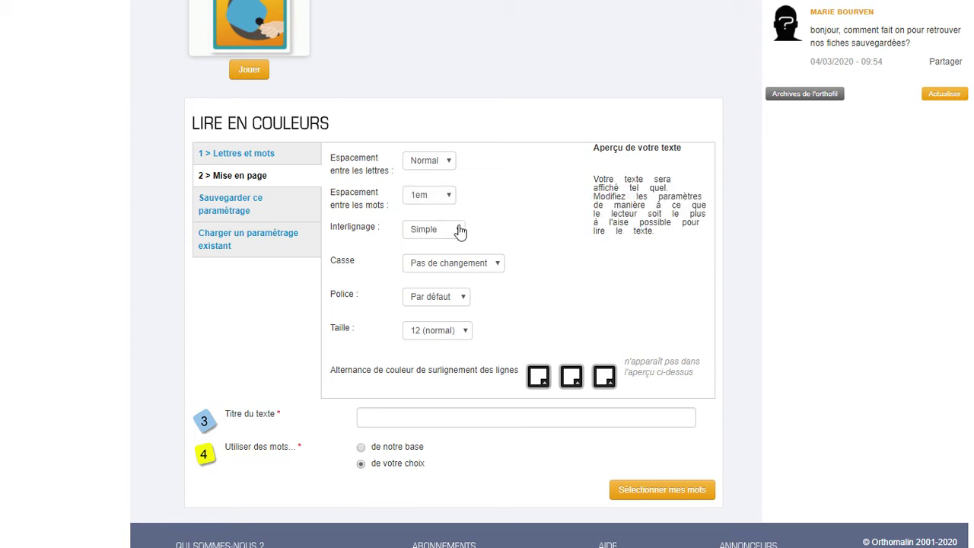
{"action": "left_click", "coordinate": [460, 230]}
{"action": "left_click", "coordinate": [433, 255]}
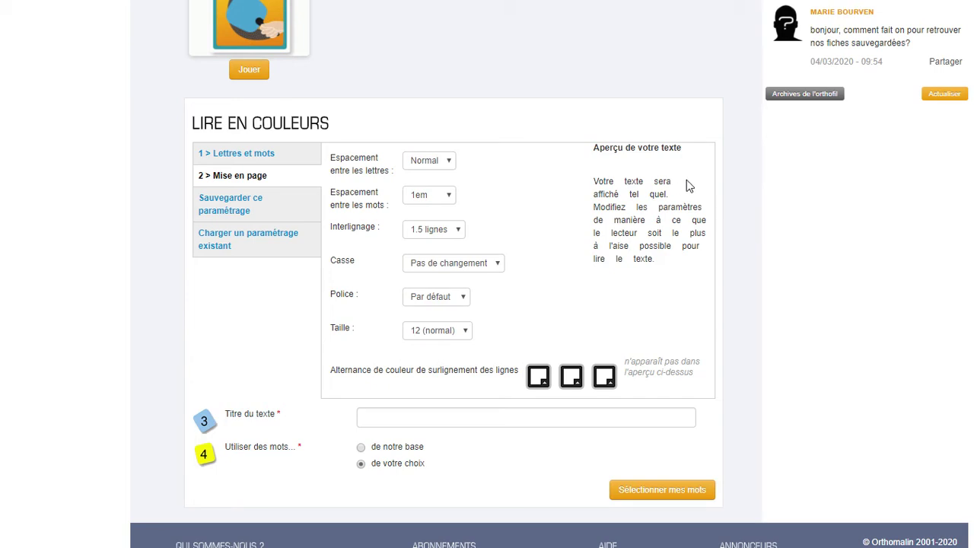
Keep the letter case at Pas de changement and set the font to Dyslexique at size 14
{"action": "left_click", "coordinate": [498, 266]}
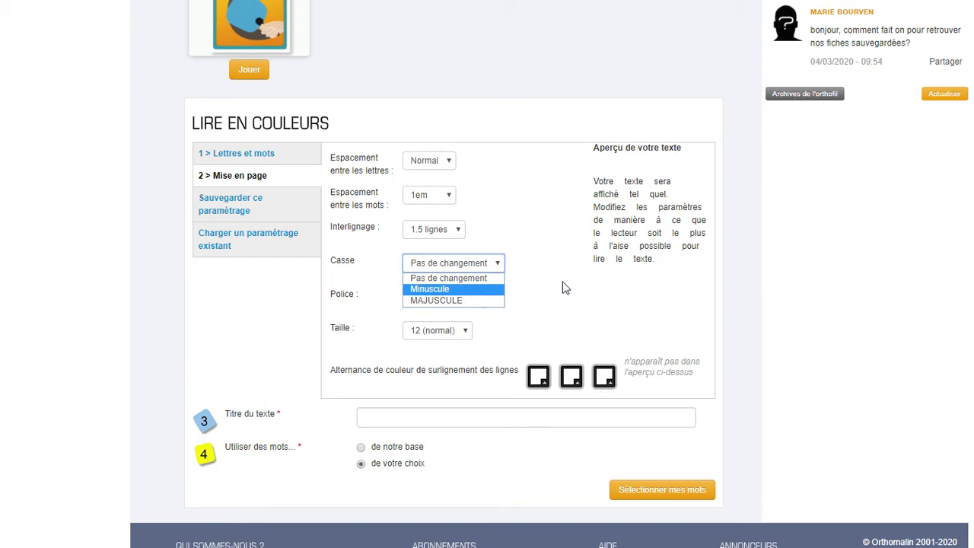
{"action": "left_click", "coordinate": [474, 279]}
{"action": "left_click", "coordinate": [464, 300]}
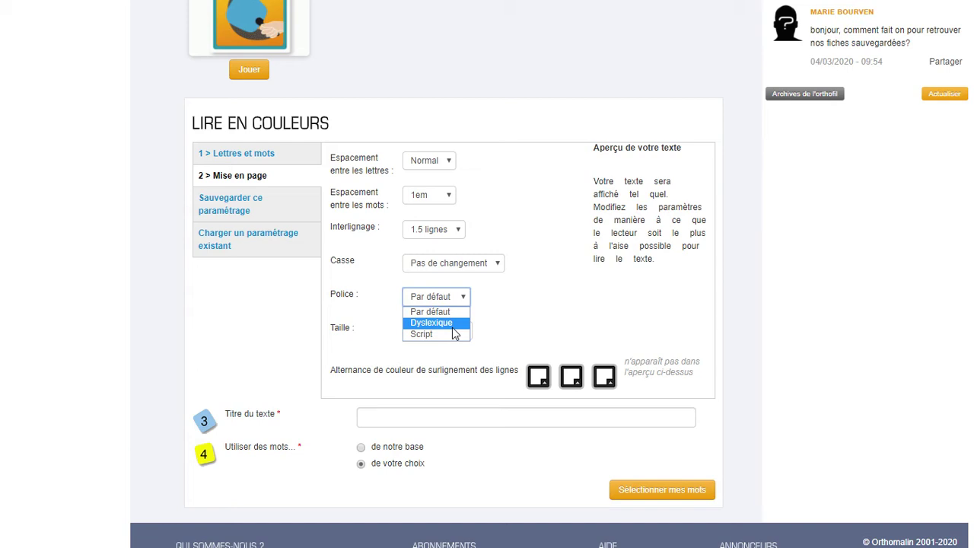
{"action": "left_click", "coordinate": [453, 327]}
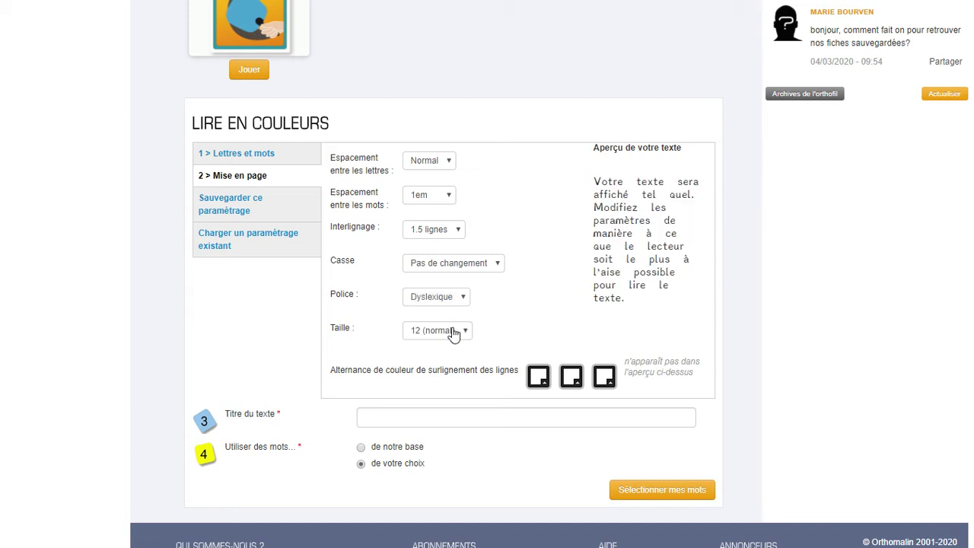
{"action": "left_click", "coordinate": [466, 333]}
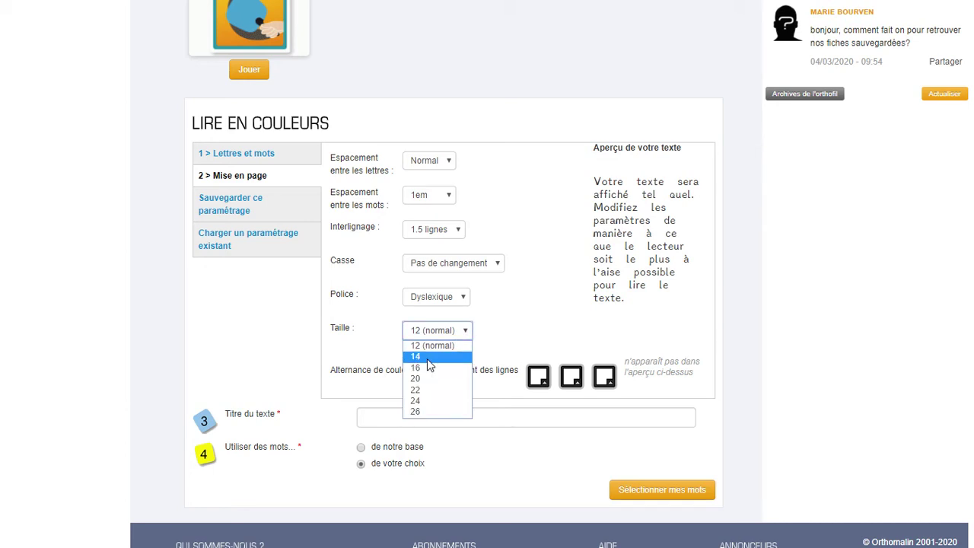
{"action": "left_click", "coordinate": [427, 359]}
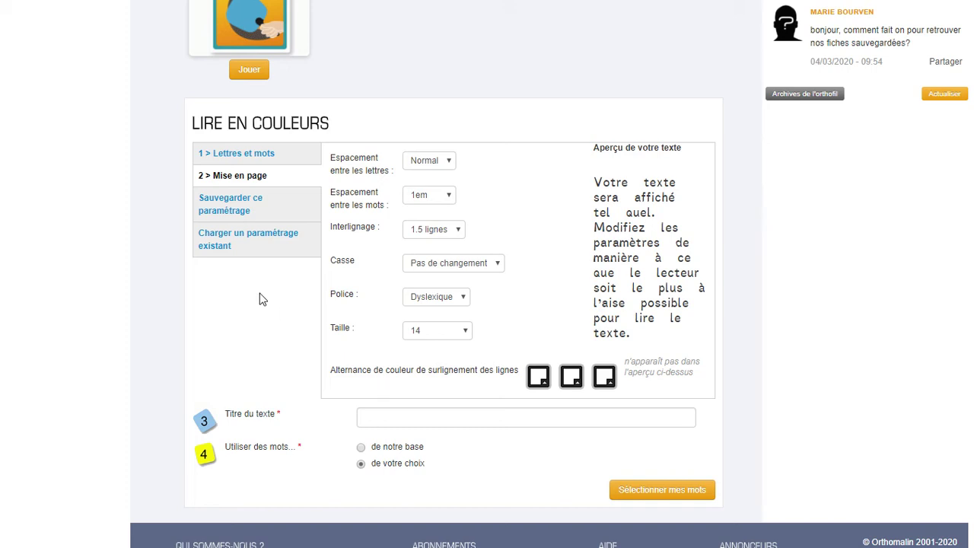
Save these settings under a title made of "Adaptations" and the patient's first name
{"action": "left_click", "coordinate": [225, 216]}
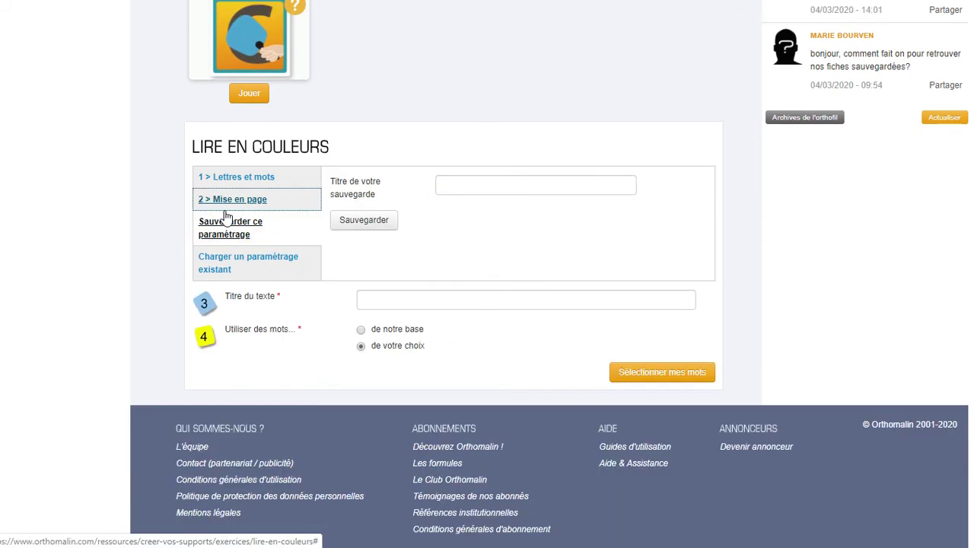
{"action": "left_click", "coordinate": [463, 186]}
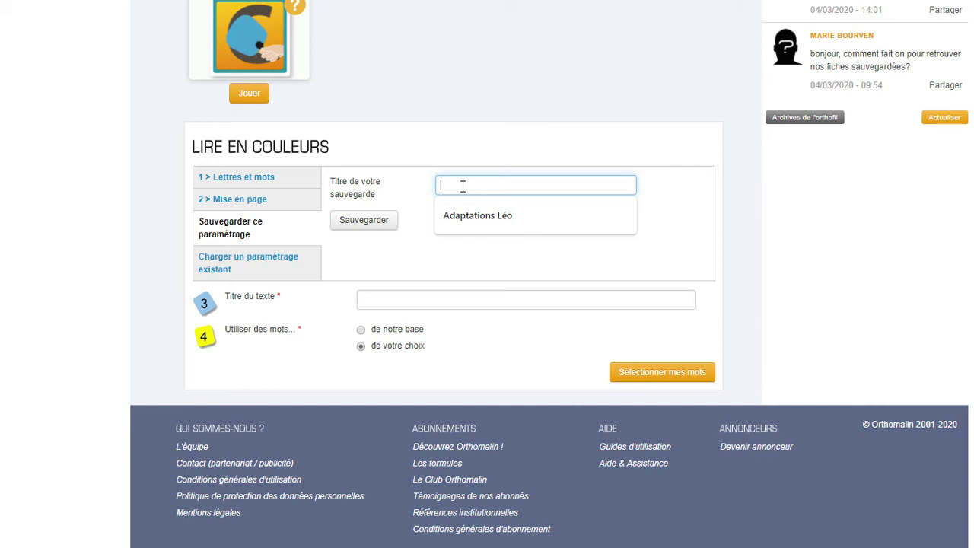
{"action": "type", "text": "Adaptations Léa"}
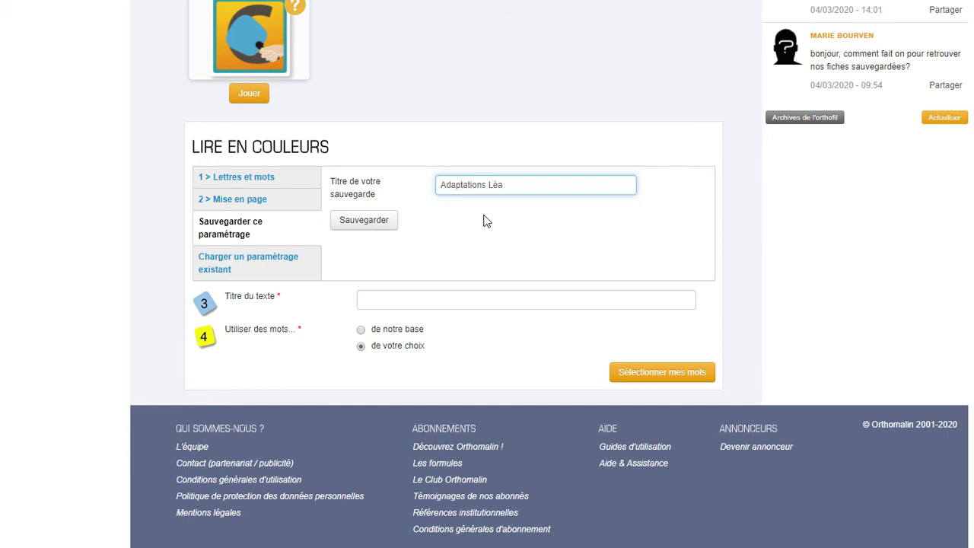
{"action": "left_click", "coordinate": [353, 221]}
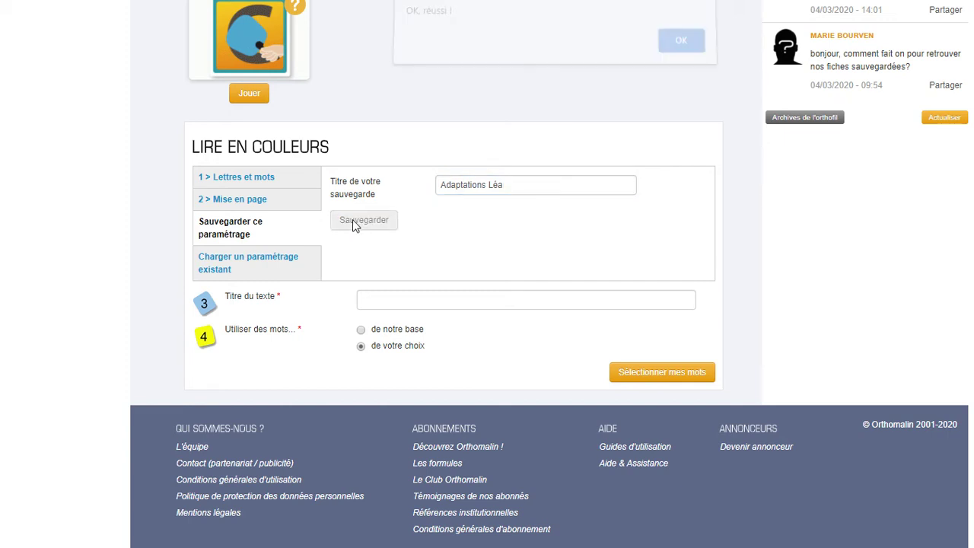
{"action": "left_click", "coordinate": [689, 51]}
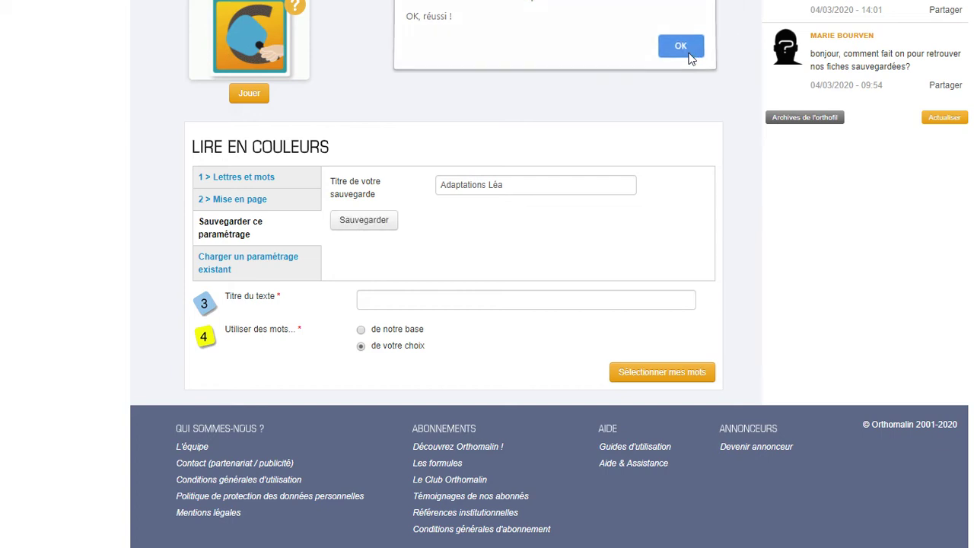
Look at the list of saved configurations available for loading without choosing one
{"action": "left_click", "coordinate": [258, 264]}
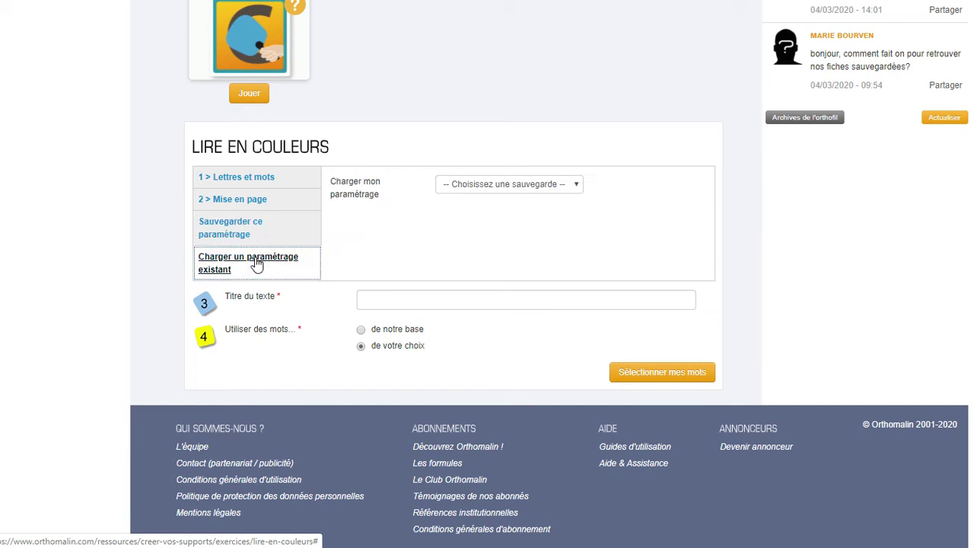
{"action": "left_click", "coordinate": [522, 189]}
{"action": "left_click", "coordinate": [521, 189]}
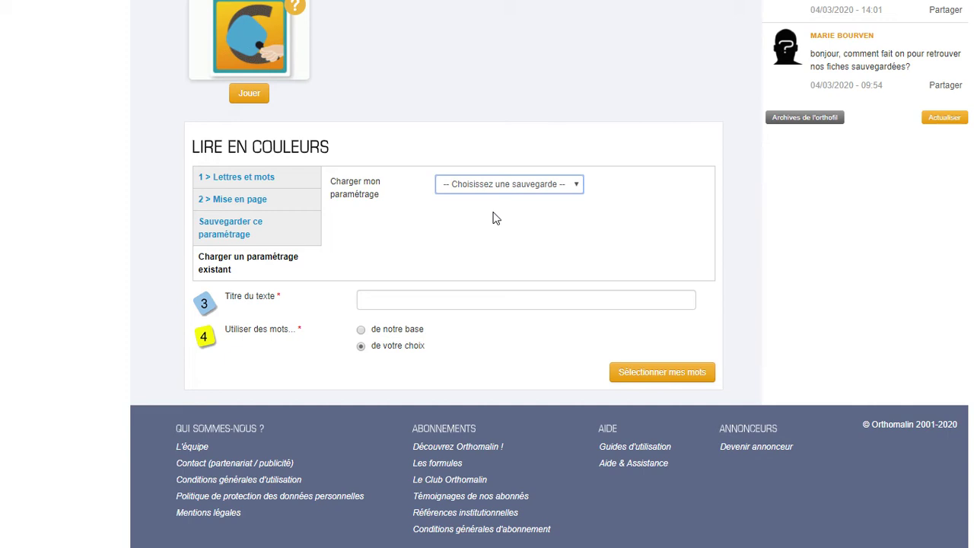
Title the text "La cigale et la fourmi" and proceed to word selection using words of your own choice
{"action": "left_click", "coordinate": [412, 300]}
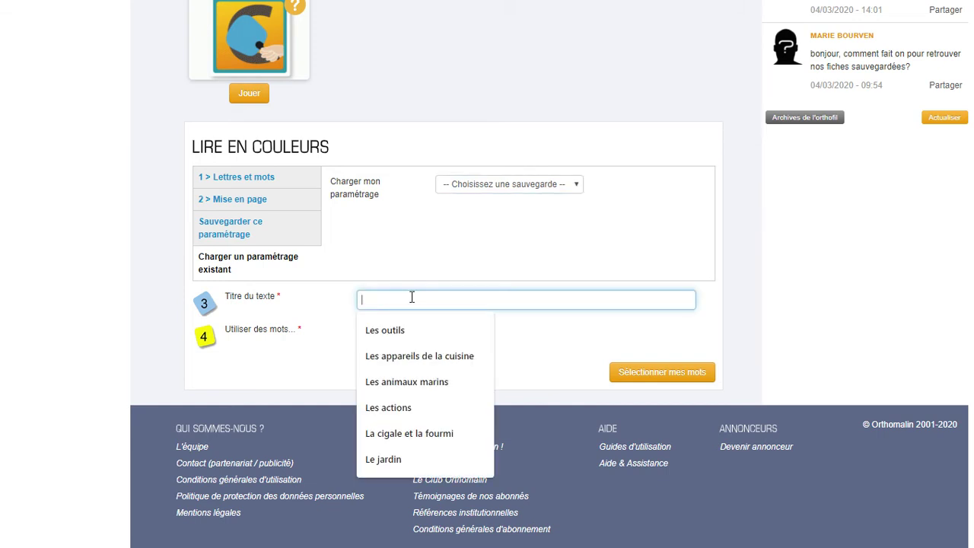
{"action": "left_click", "coordinate": [415, 433]}
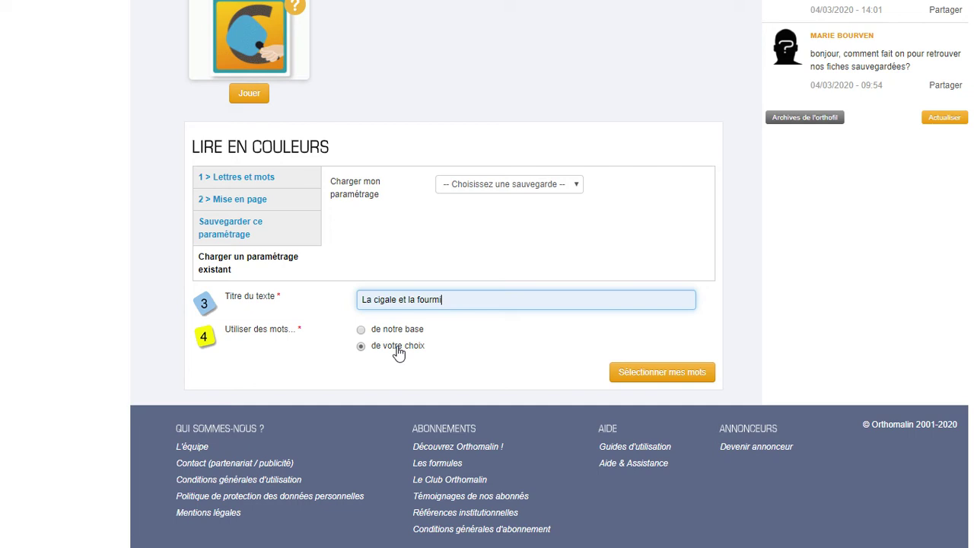
{"action": "left_click", "coordinate": [678, 381]}
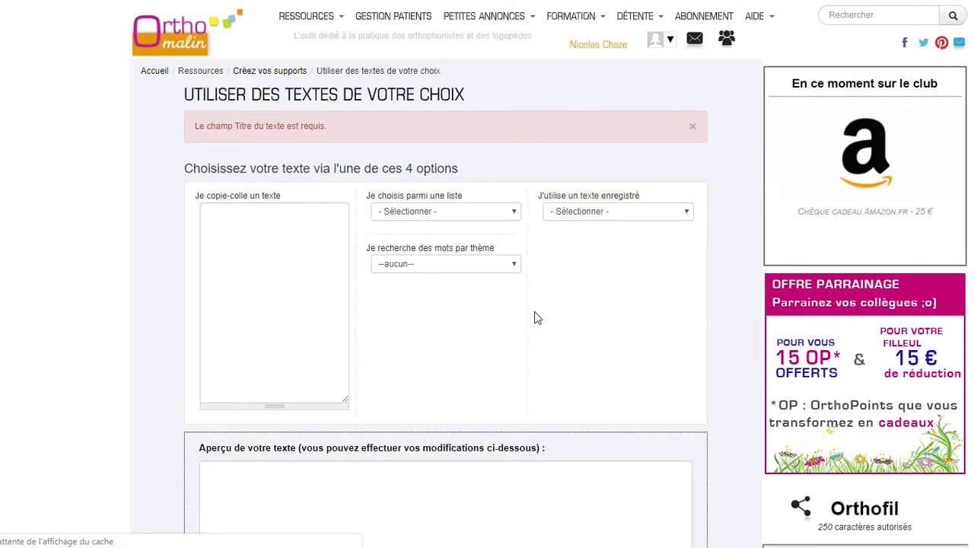
Examine the four text source options: pasted text, ready-made list, words by theme and saved texts
{"action": "left_click", "coordinate": [304, 220]}
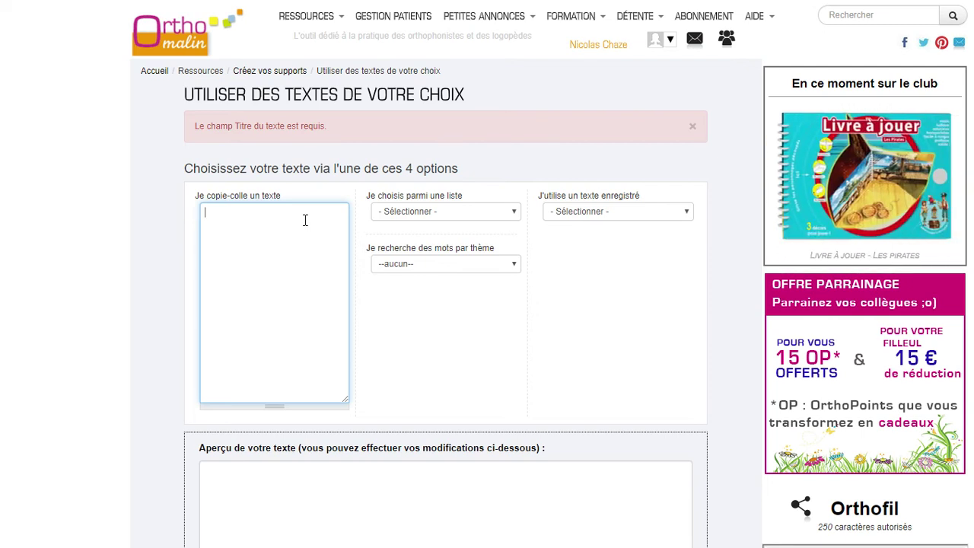
{"action": "left_click", "coordinate": [490, 218]}
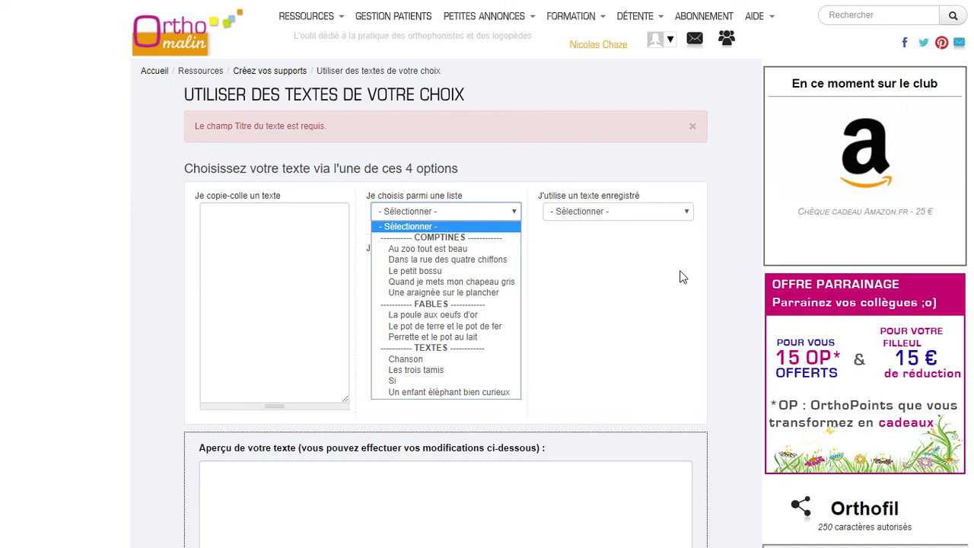
{"action": "left_click", "coordinate": [656, 293]}
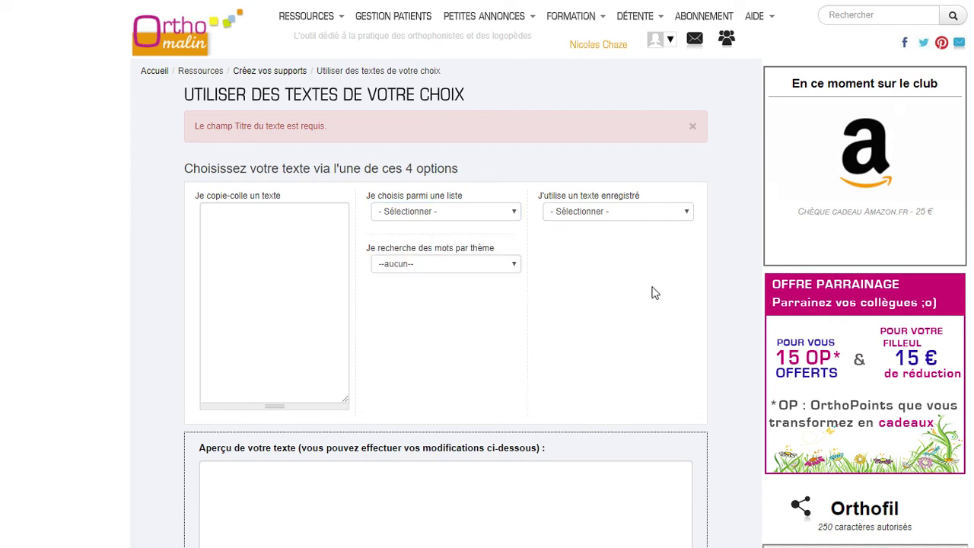
{"action": "left_click", "coordinate": [467, 267]}
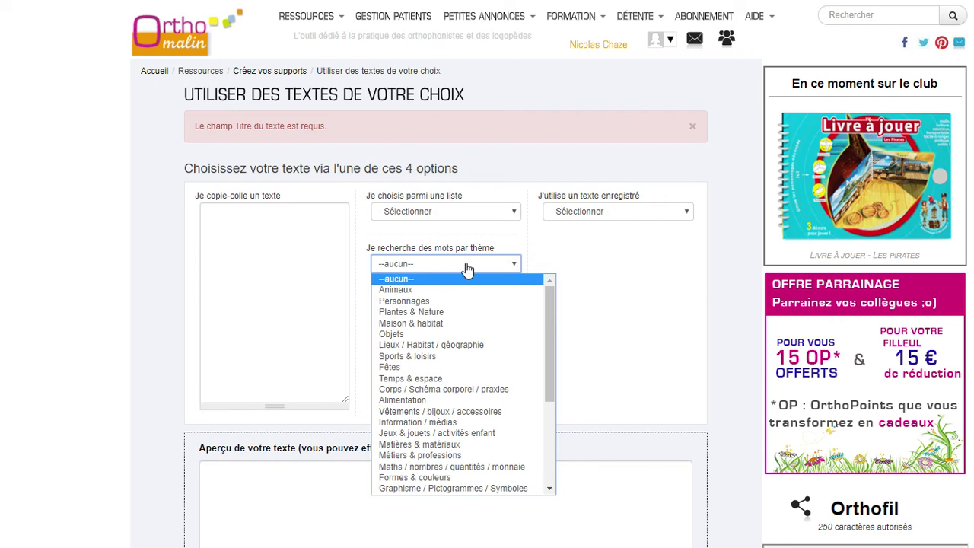
{"action": "left_click", "coordinate": [659, 215]}
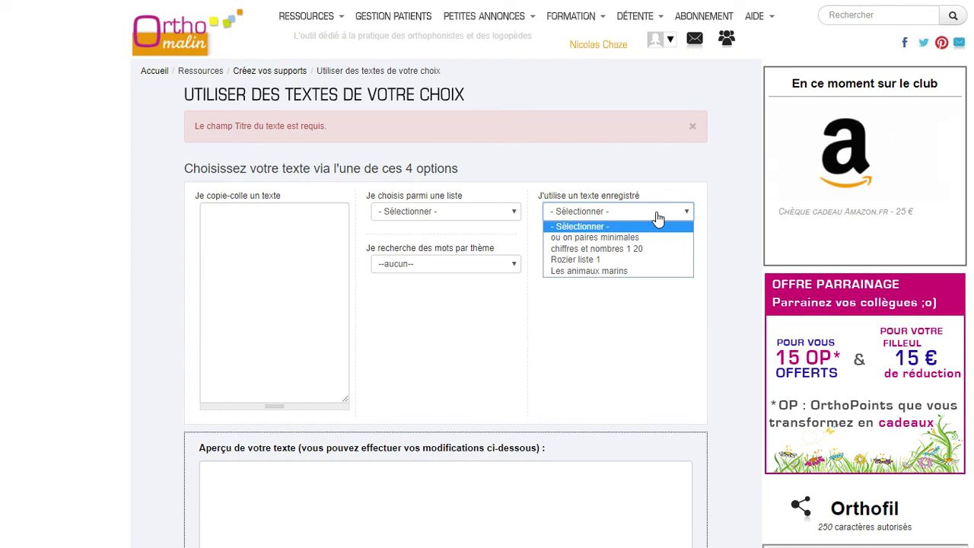
{"action": "left_click", "coordinate": [584, 361]}
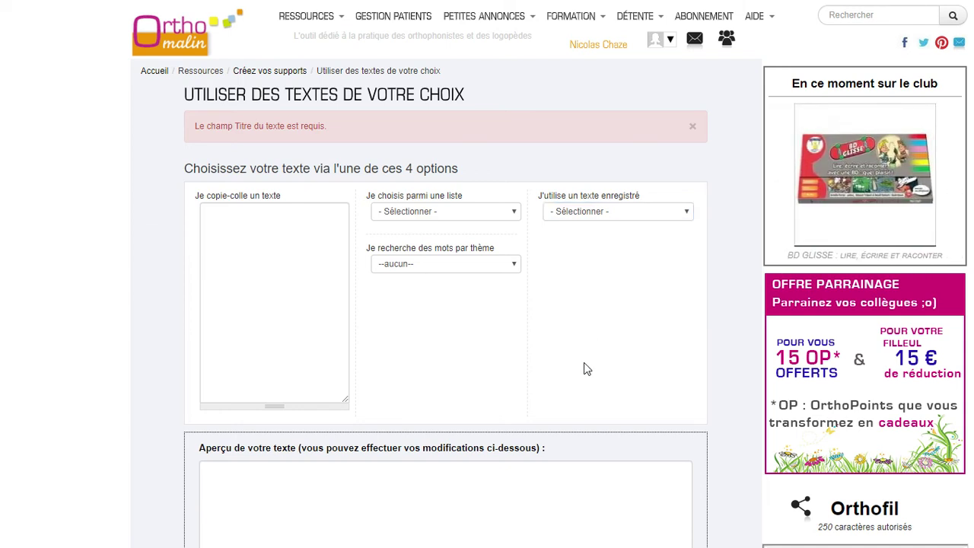
Paste the copied fable as the source text, load it into the editable text preview and generate the coloured print preview
{"action": "left_click", "coordinate": [288, 251]}
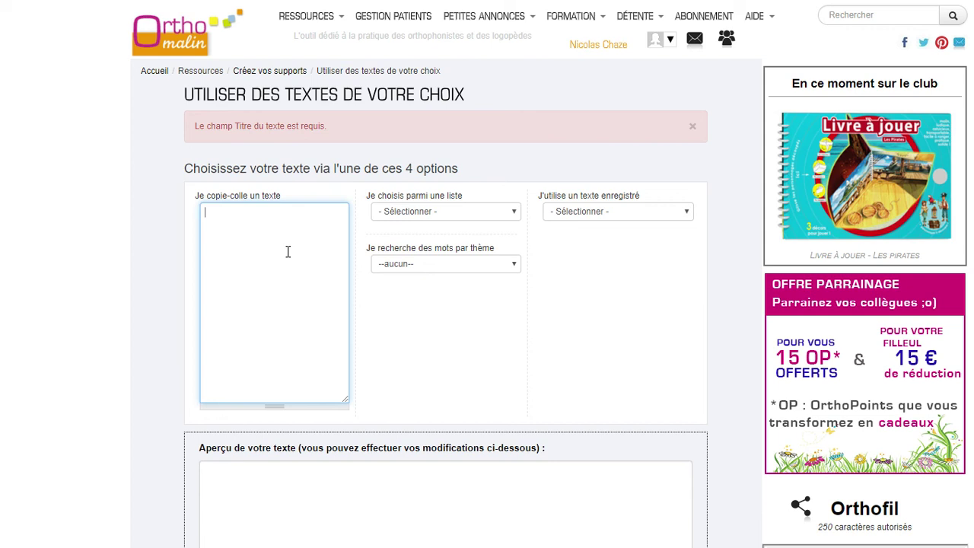
{"action": "key", "text": "ctrl+v"}
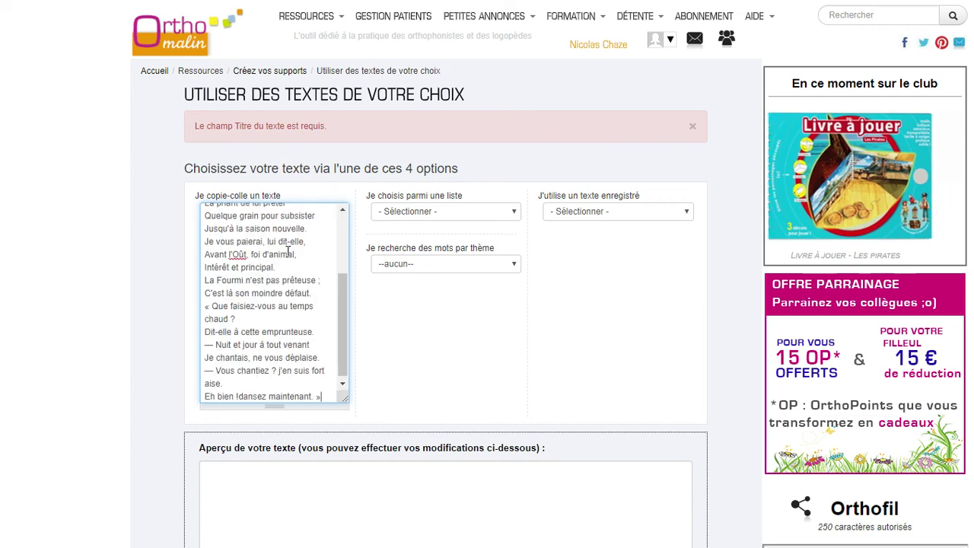
{"action": "scroll", "coordinate": [409, 357], "scroll_direction": "down", "scroll_amount": 1}
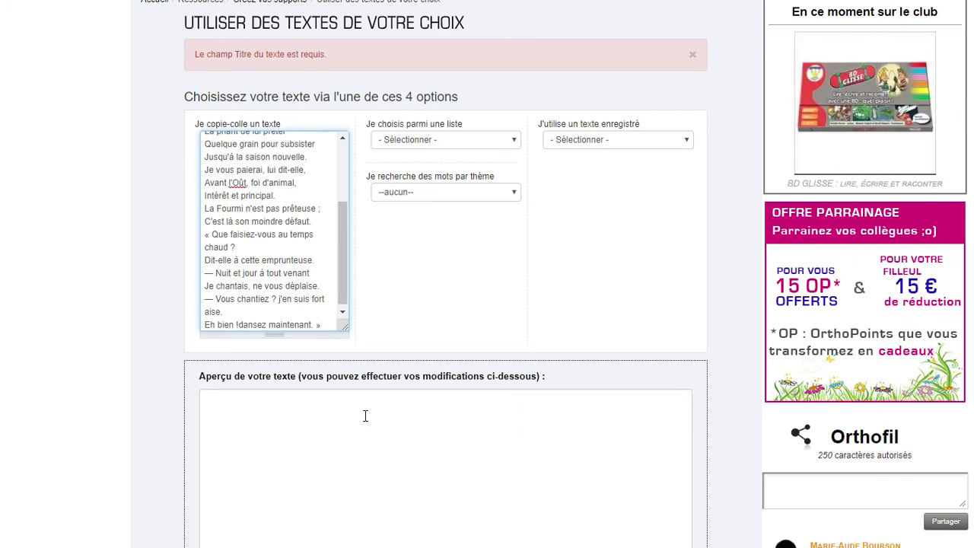
{"action": "left_click", "coordinate": [365, 415]}
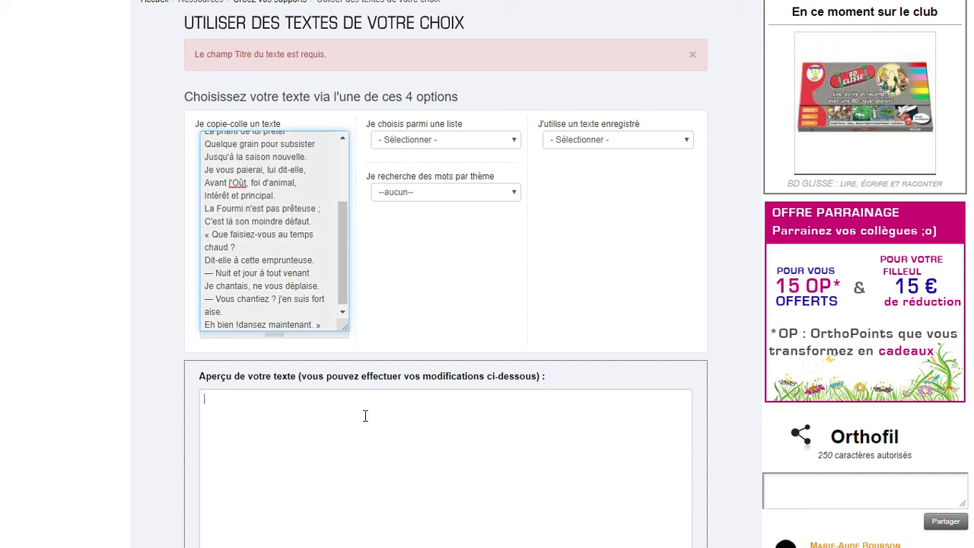
{"action": "scroll", "coordinate": [365, 415], "scroll_direction": "down", "scroll_amount": 1}
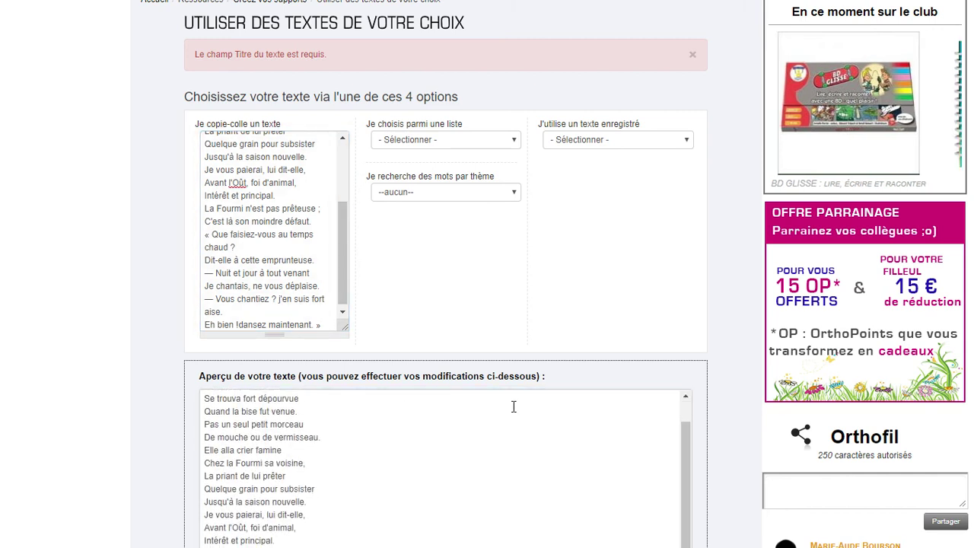
{"action": "scroll", "coordinate": [513, 404], "scroll_direction": "down", "scroll_amount": 3}
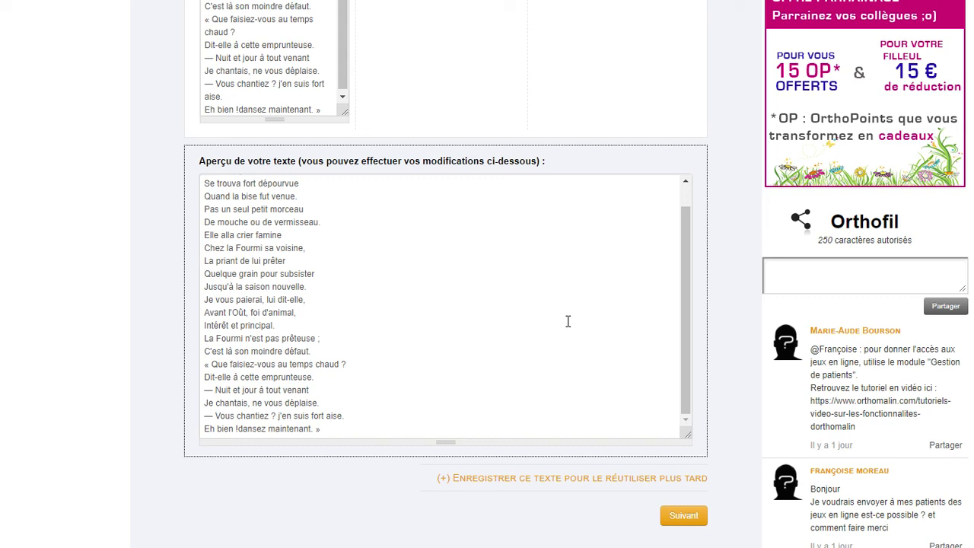
{"action": "left_click", "coordinate": [683, 517]}
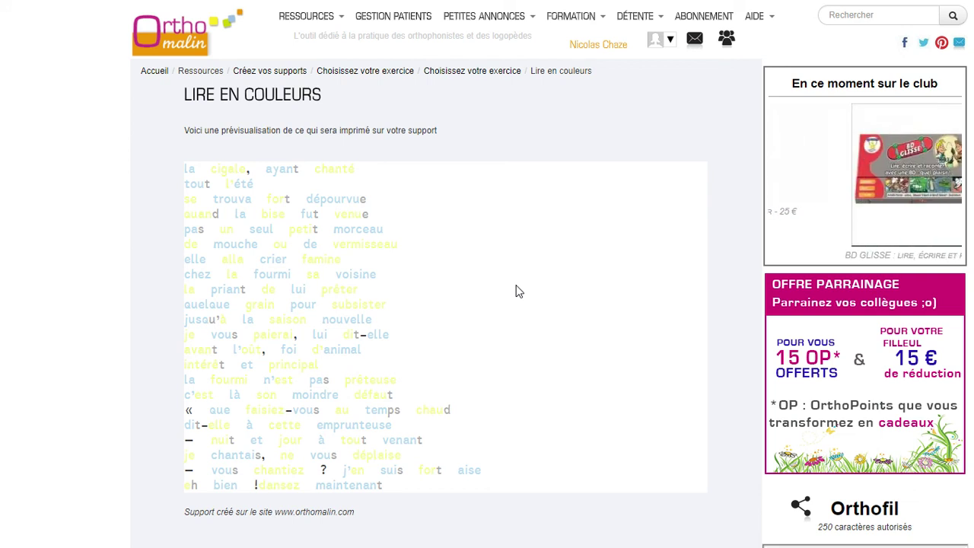
{"action": "scroll", "coordinate": [517, 291], "scroll_direction": "down", "scroll_amount": 3}
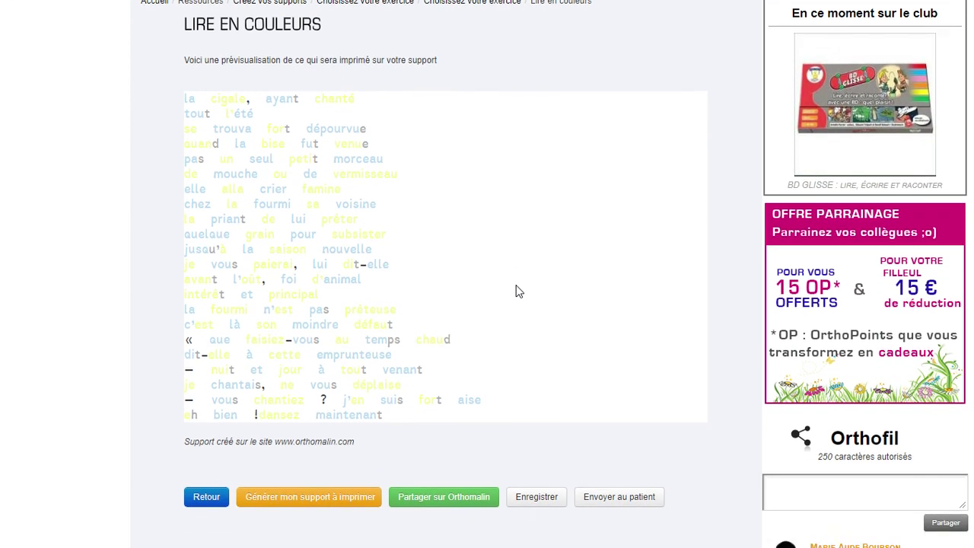